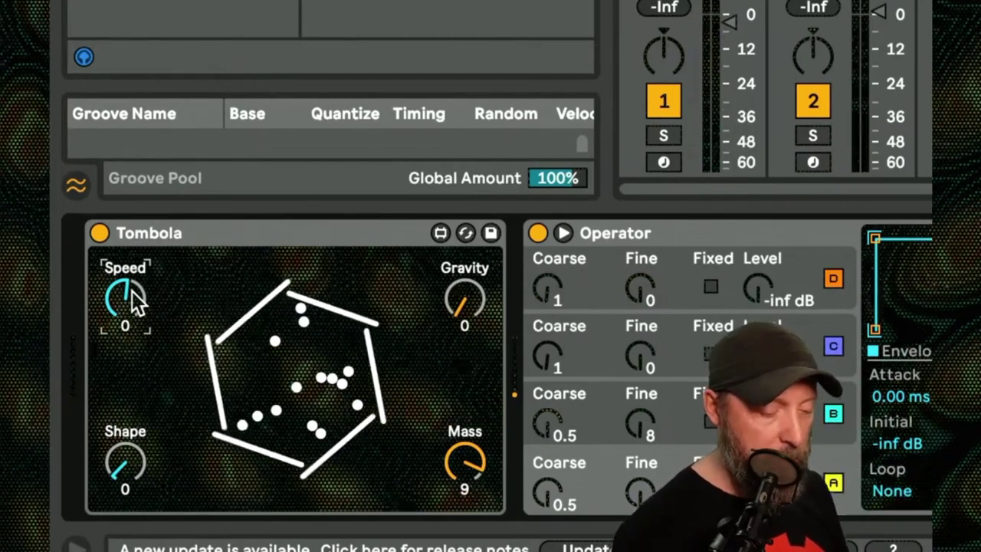
Try other Tombola Shape settings, leaving Shape at 0 so the hexagon stays whole
{"action": "left_click", "coordinate": [122, 466]}
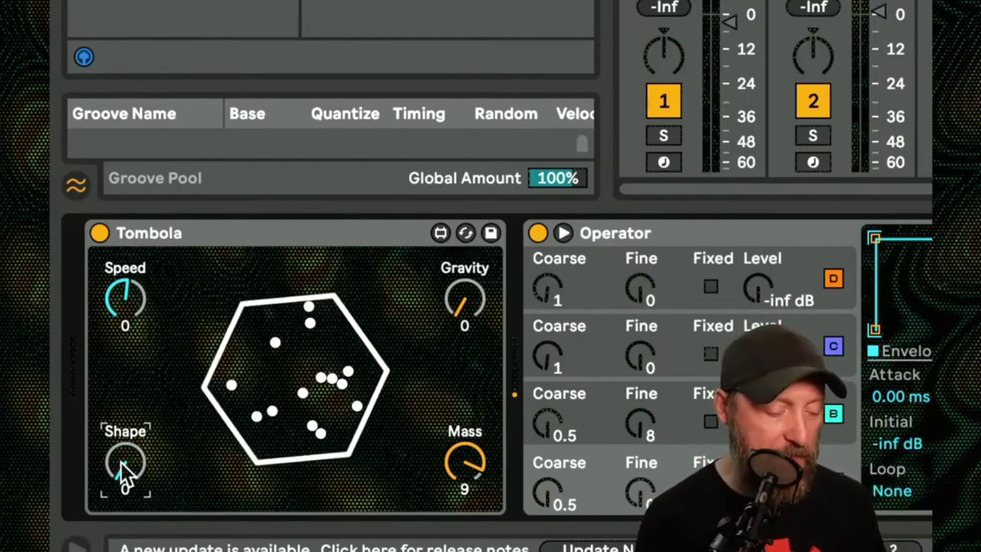
{"action": "mouse_move", "coordinate": [123, 466]}
{"action": "left_mouse_down"}
{"action": "mouse_move", "coordinate": [122, 452]}
{"action": "mouse_move", "coordinate": [122, 467]}
{"action": "left_mouse_up"}
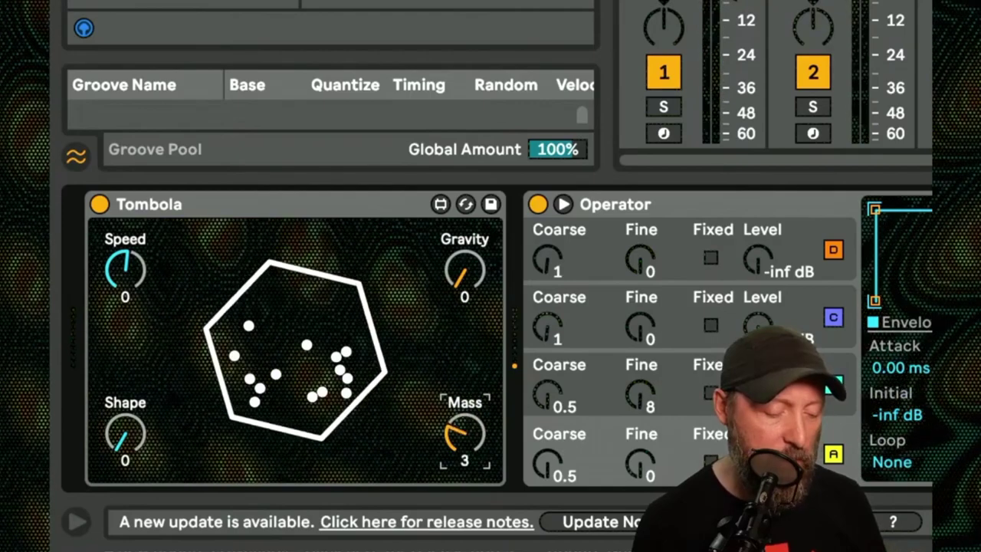
Drop Tombola's Mass to 1 and select the Gravity knob
{"action": "key", "text": "Down"}
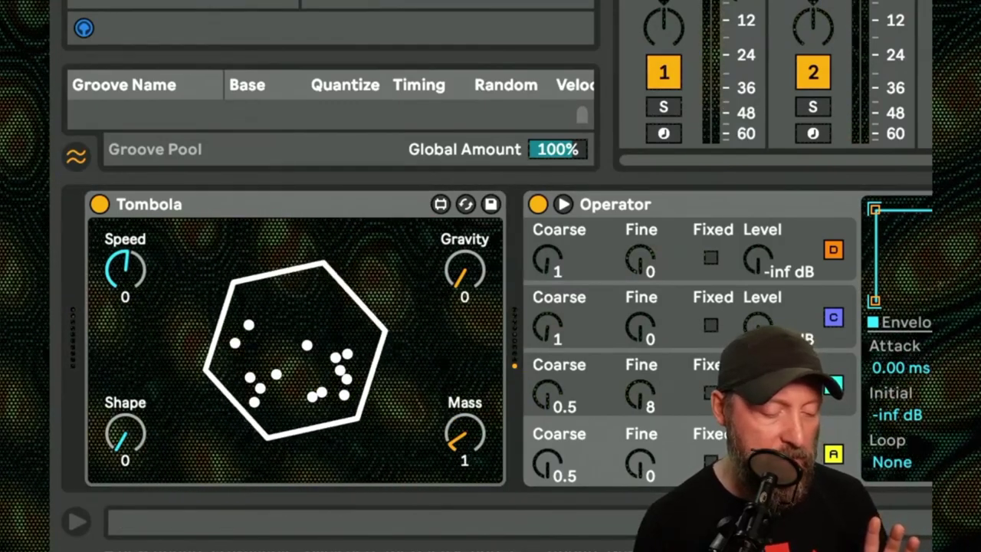
{"action": "left_click", "coordinate": [465, 272]}
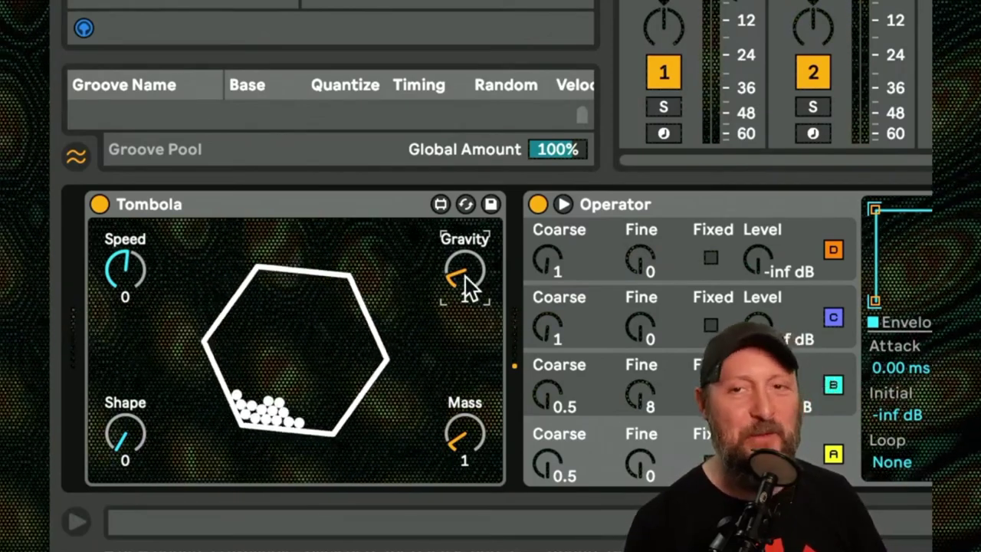
Raise Tombola's Gravity from 1 to 2 so the balls pile along the hexagon's bottom
{"action": "mouse_move", "coordinate": [465, 276]}
{"action": "left_mouse_down"}
{"action": "mouse_move", "coordinate": [465, 266]}
{"action": "mouse_move", "coordinate": [465, 277]}
{"action": "left_mouse_up"}
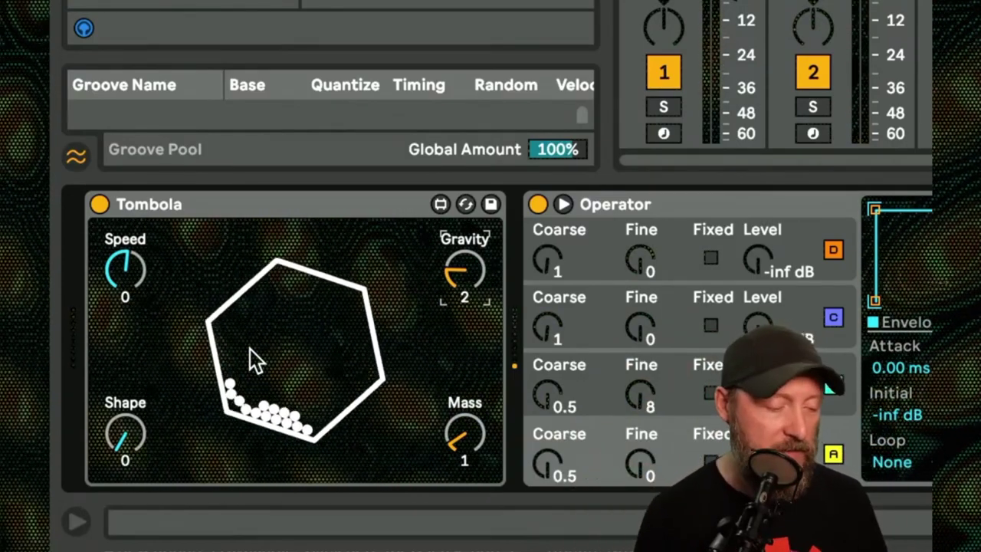
{"action": "left_click", "coordinate": [137, 287]}
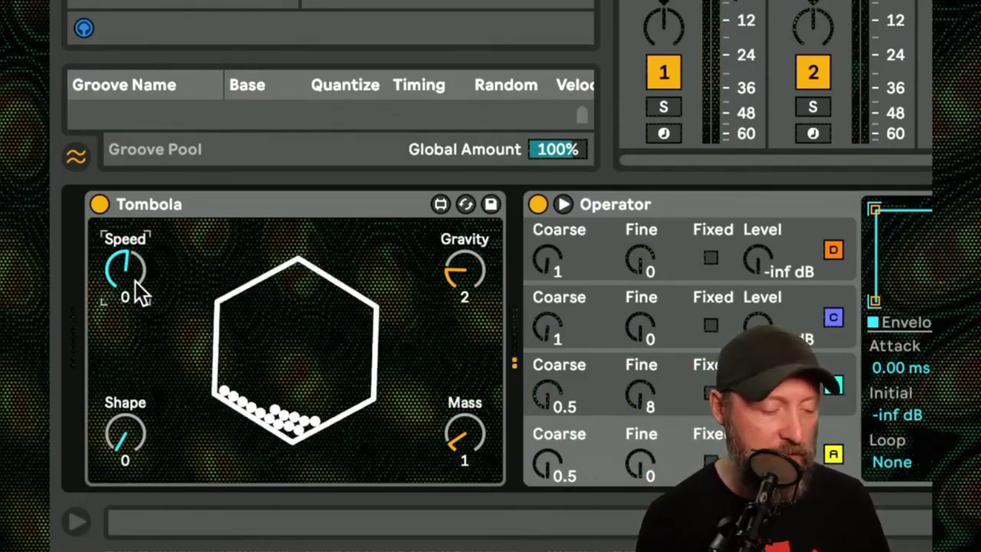
Step Tombola's Speed up from 0 to 2 so the hexagon slowly turns
{"action": "key", "text": "Up"}
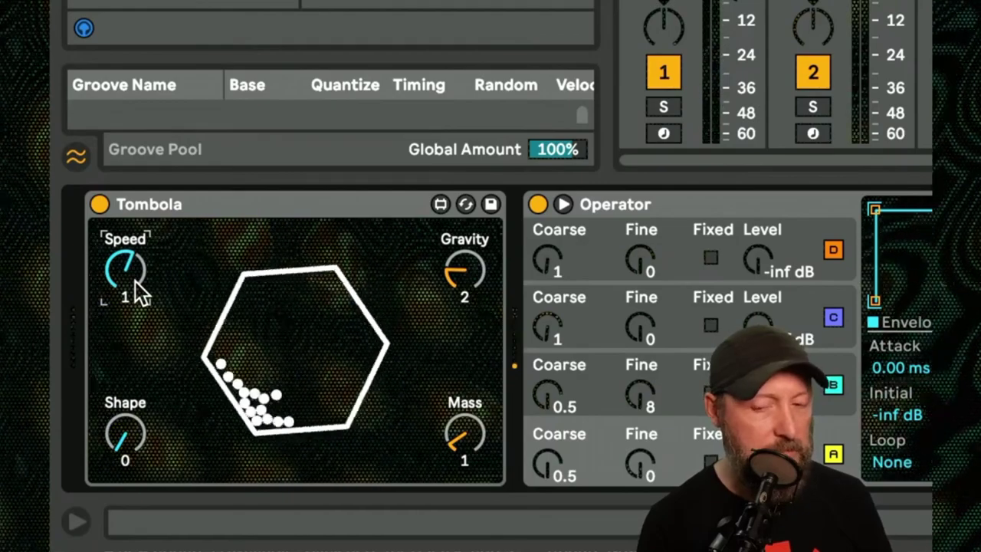
{"action": "key", "text": "Up"}
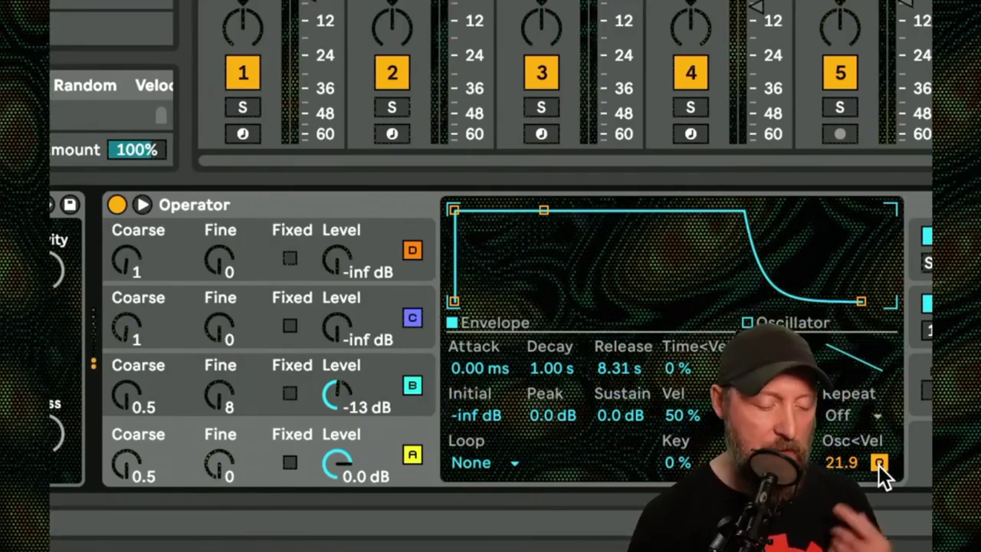
Compare Operator's oscillator A and B envelopes, finishing on oscillator B's settings
{"action": "left_click", "coordinate": [134, 463]}
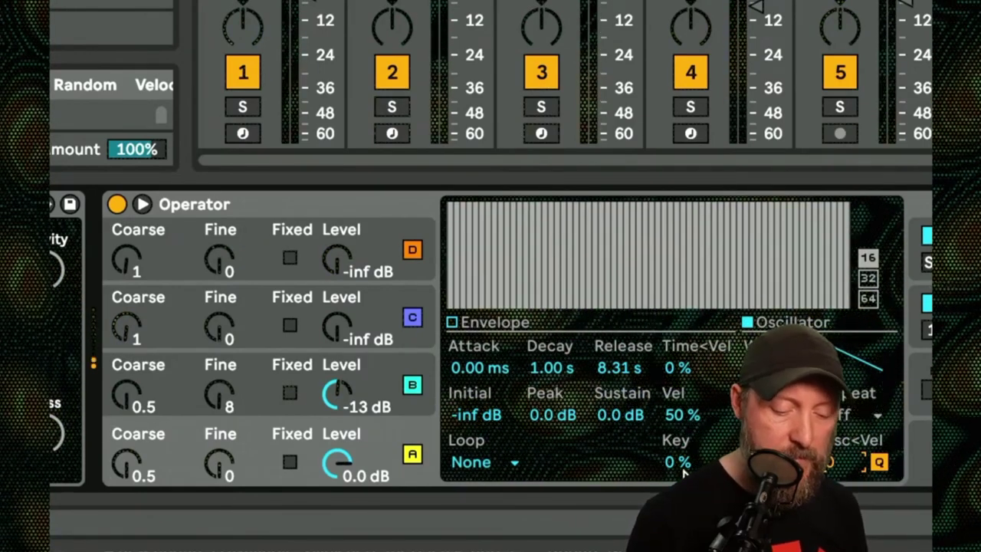
{"action": "left_click", "coordinate": [387, 379]}
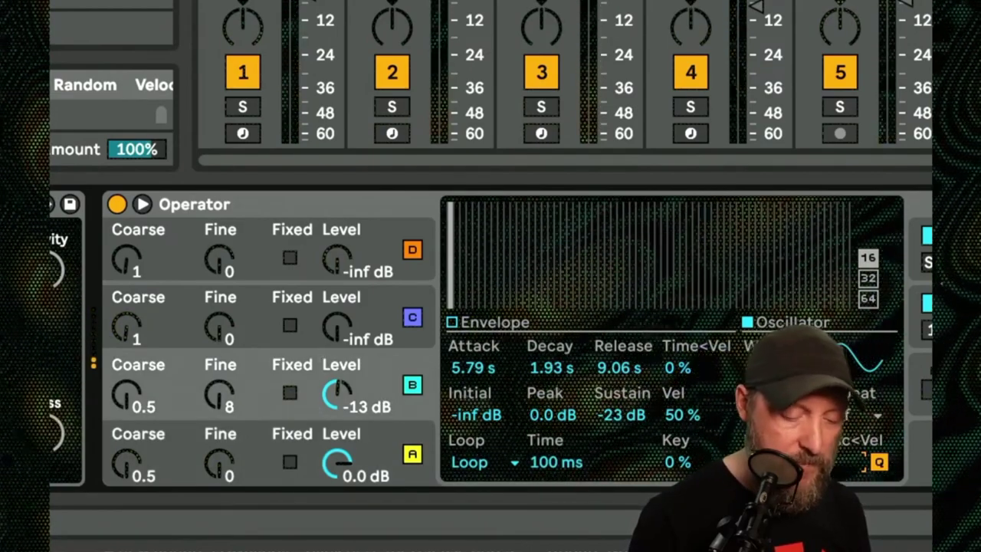
{"action": "left_click", "coordinate": [387, 436]}
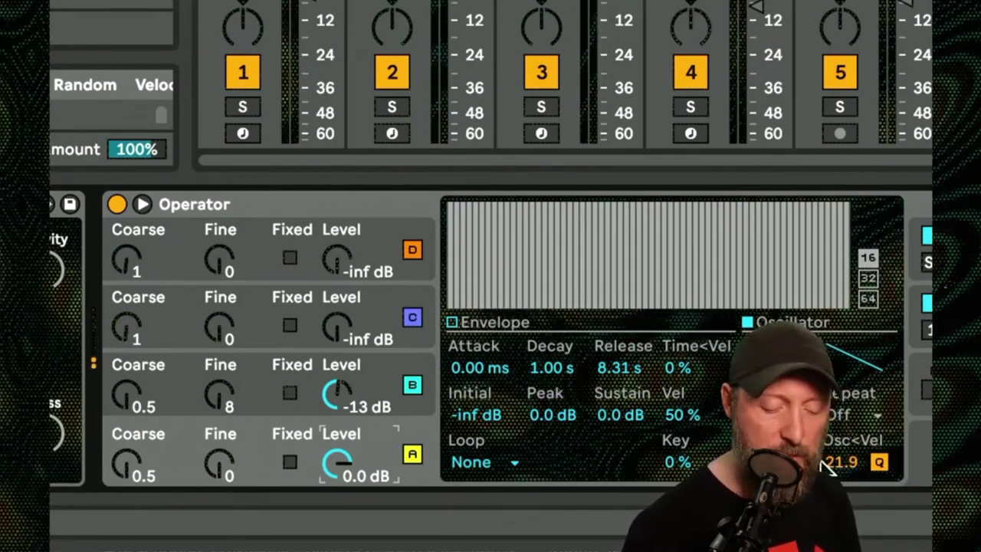
{"action": "left_click", "coordinate": [378, 364]}
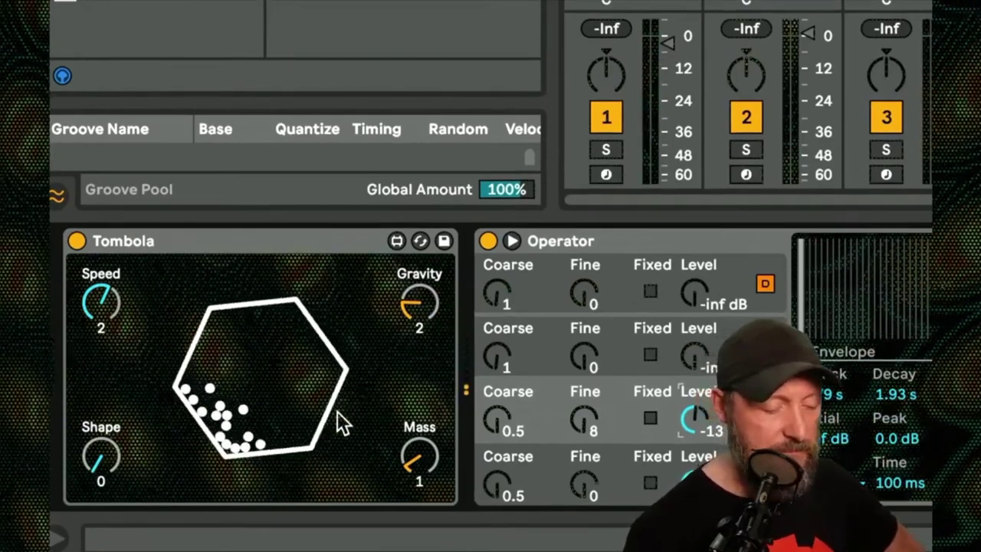
{"action": "left_click", "coordinate": [416, 310]}
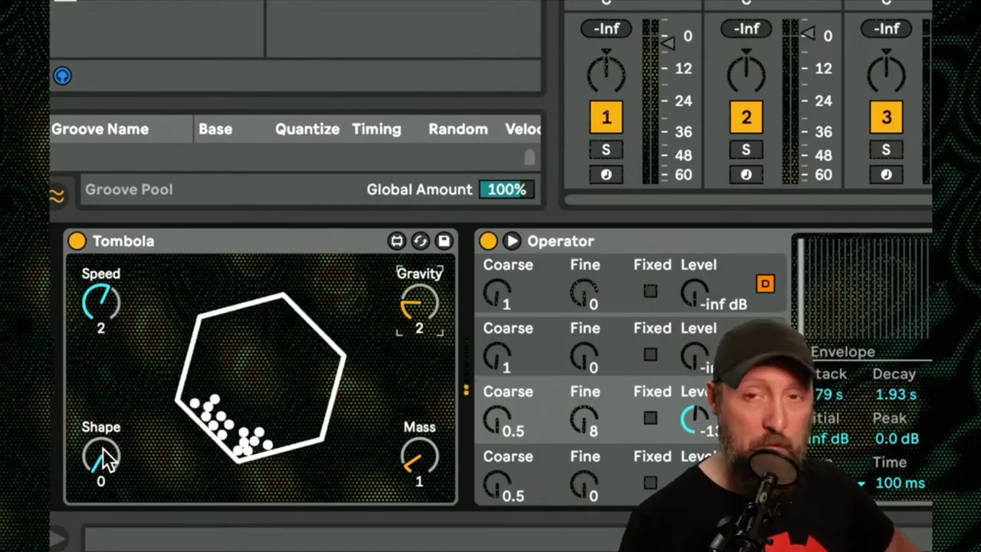
{"action": "left_click_drag", "start_coordinate": [105, 460], "coordinate": [105, 437]}
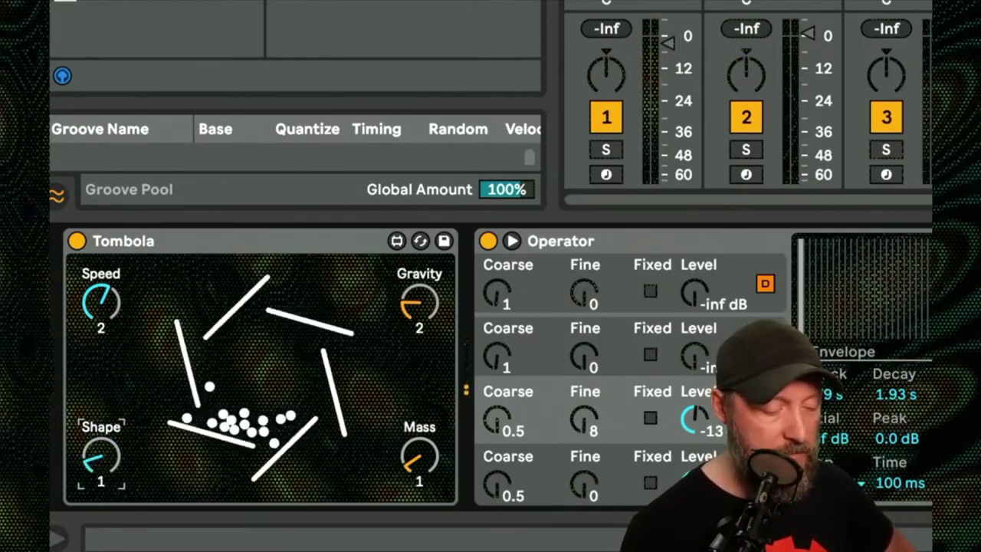
{"action": "left_click_drag", "start_coordinate": [105, 436], "coordinate": [105, 428]}
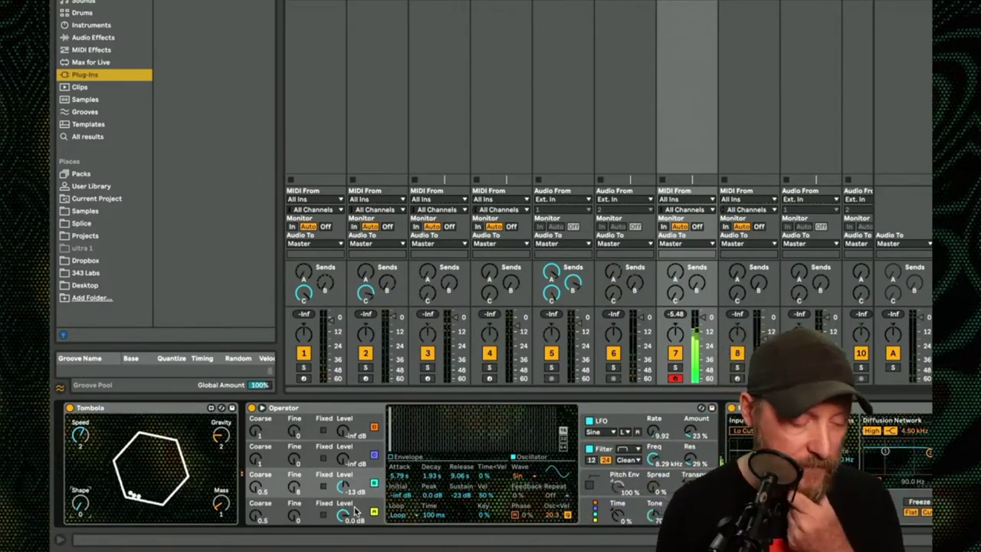
{"action": "left_click", "coordinate": [356, 513]}
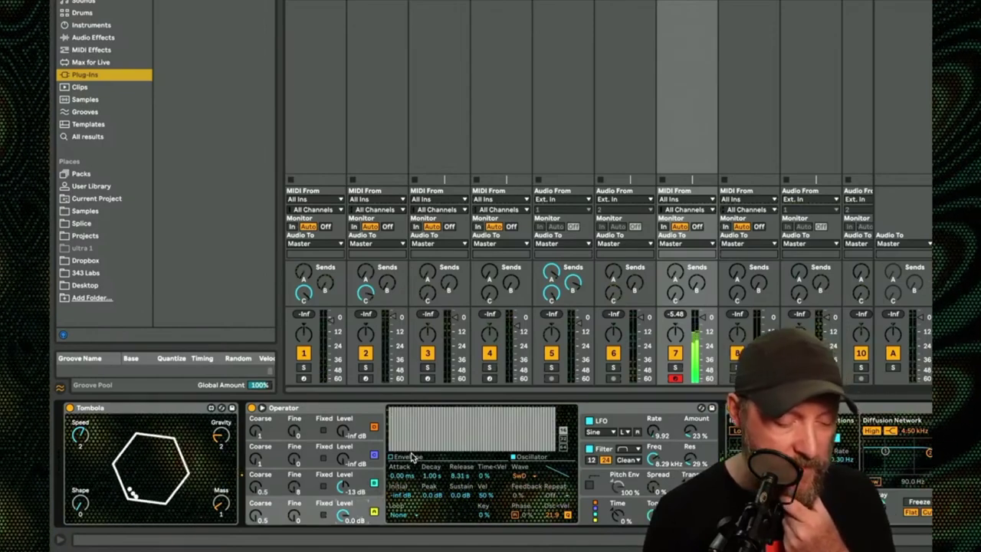
{"action": "left_click", "coordinate": [354, 480]}
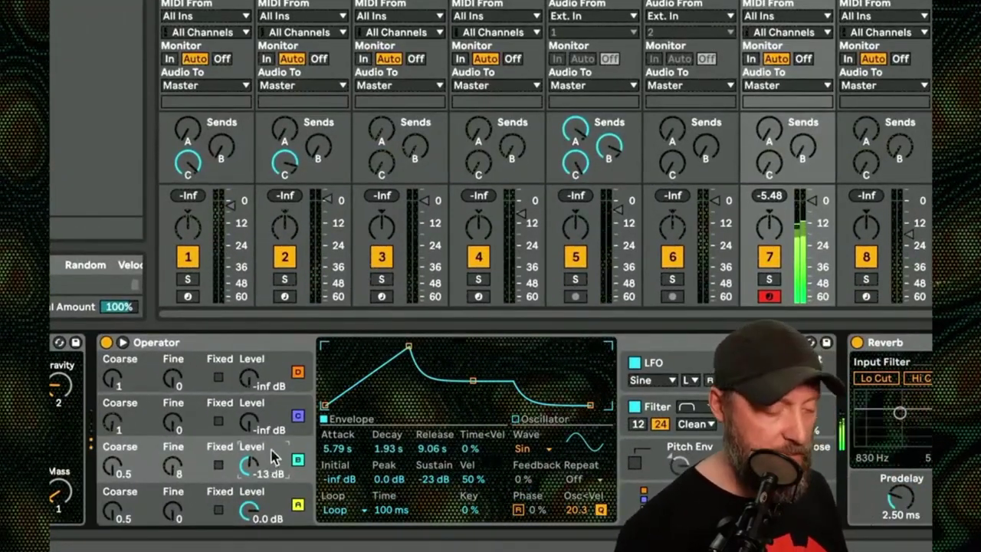
{"action": "left_click", "coordinate": [278, 494]}
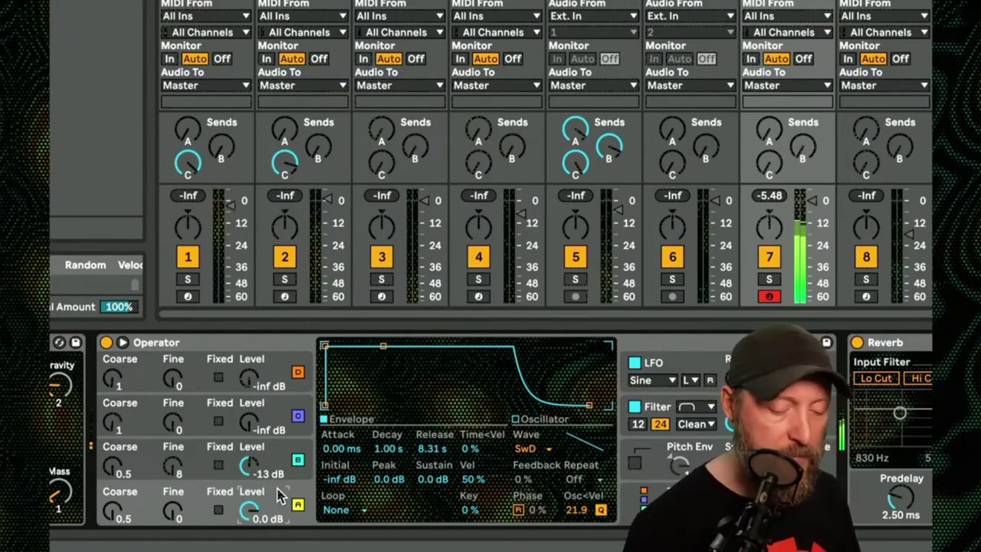
{"action": "left_click", "coordinate": [279, 458]}
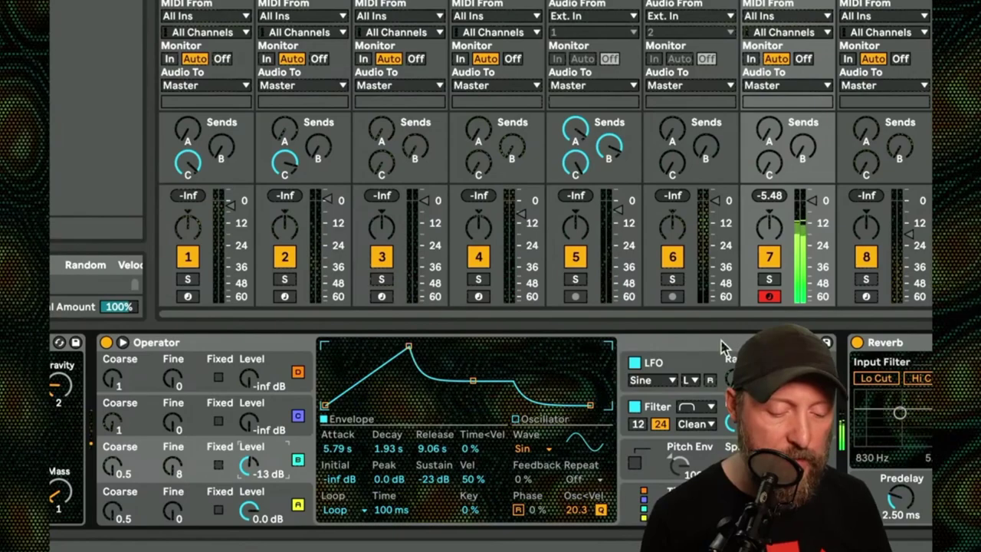
{"action": "left_click", "coordinate": [682, 366]}
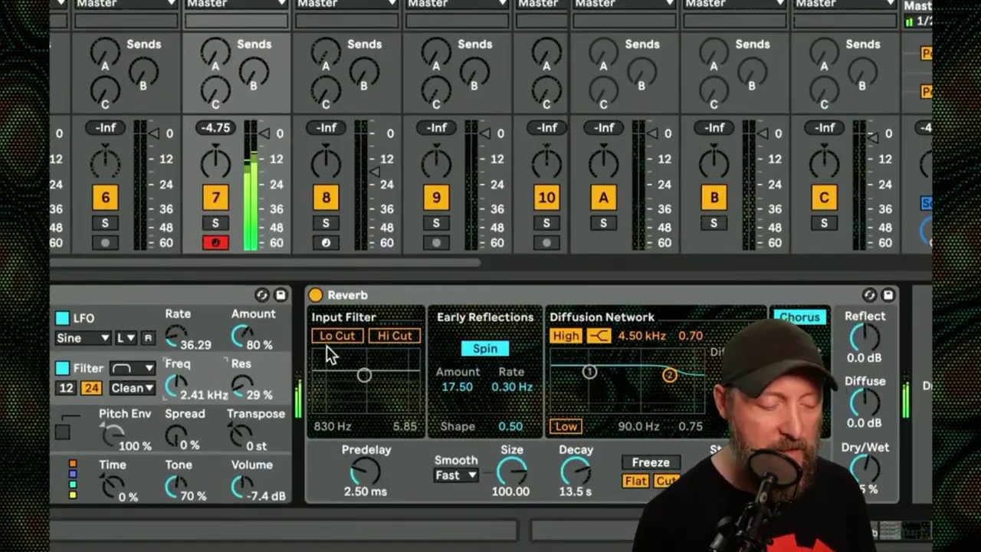
{"action": "left_click", "coordinate": [315, 295]}
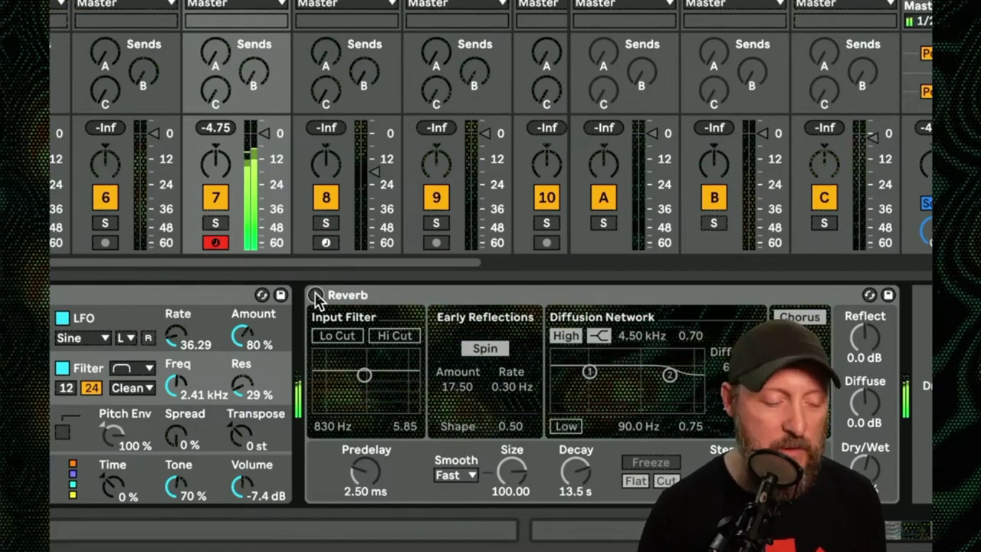
{"action": "left_click", "coordinate": [315, 295]}
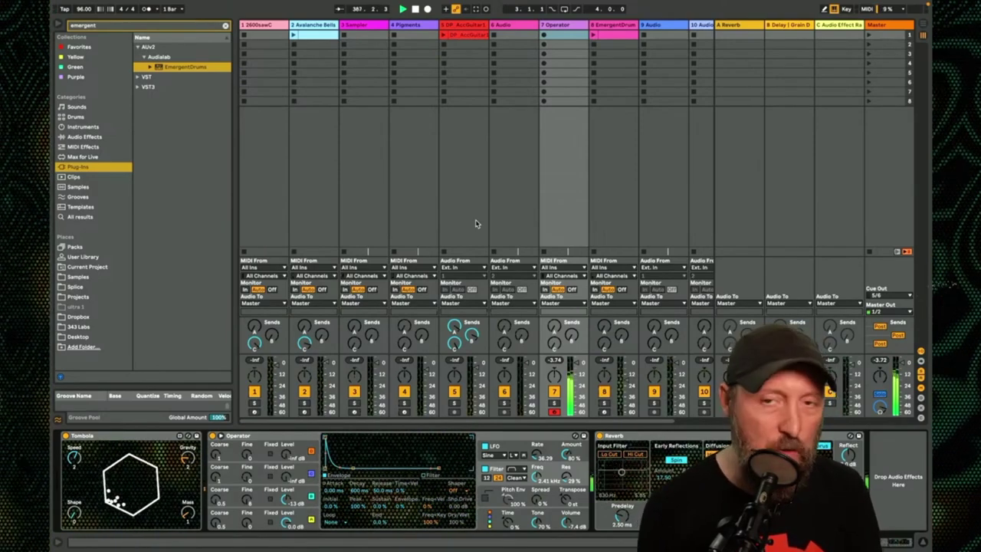
{"action": "left_click", "coordinate": [446, 41]}
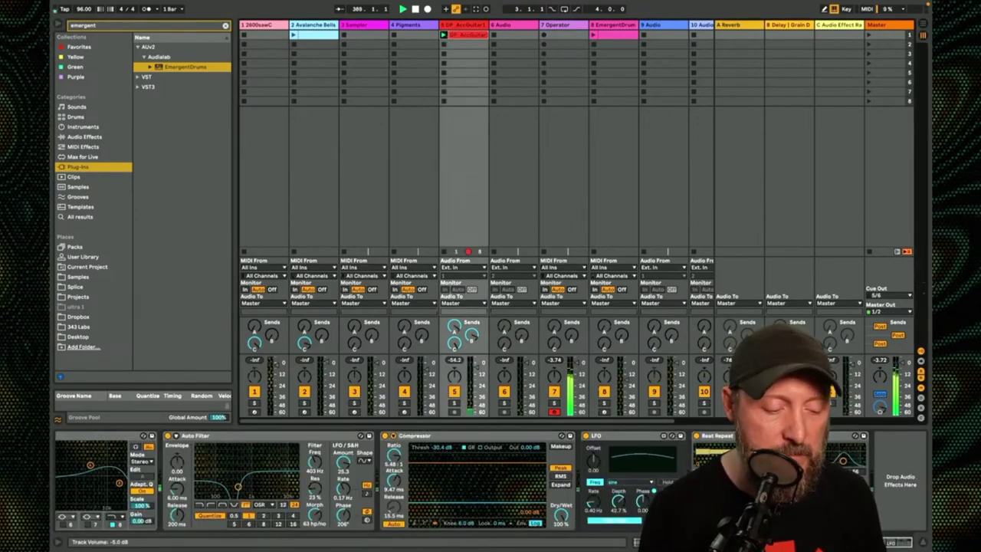
Nudge the AccGuitar volume up and show its Auto Filter, Compressor, LFO and Beat Repeat chain
{"action": "left_click_drag", "start_coordinate": [477, 365], "coordinate": [477, 359]}
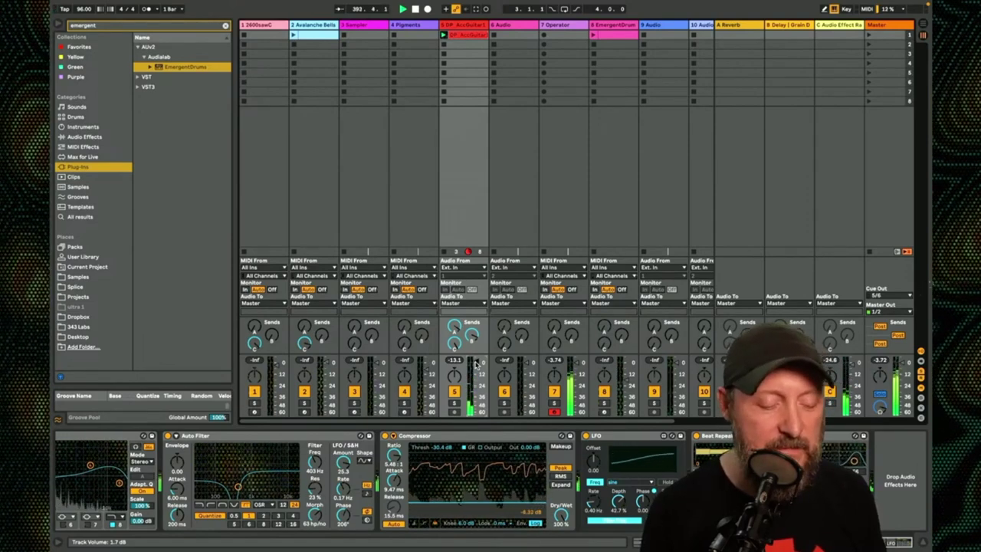
{"action": "scroll", "coordinate": [476, 365], "scroll_direction": "up", "scroll_amount": 3}
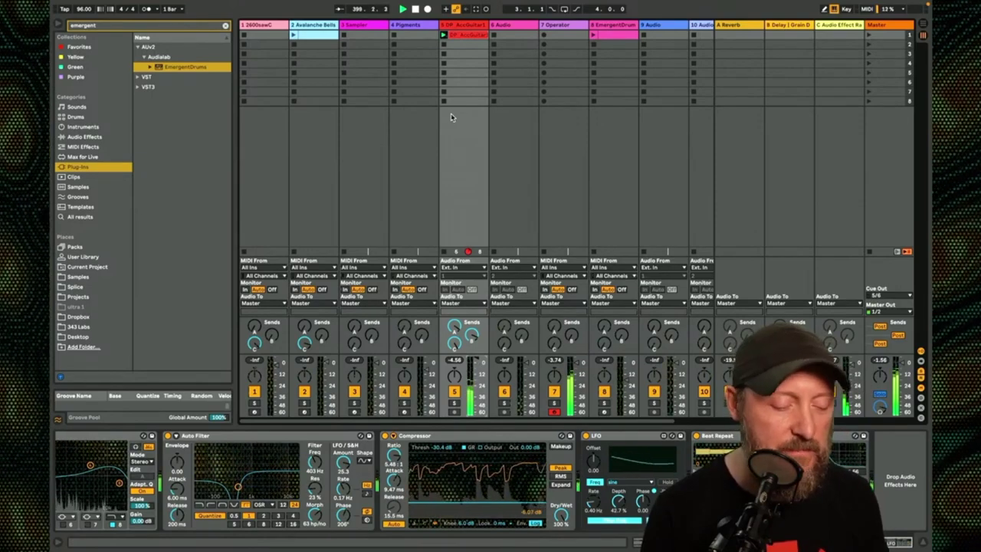
{"action": "left_click", "coordinate": [462, 35]}
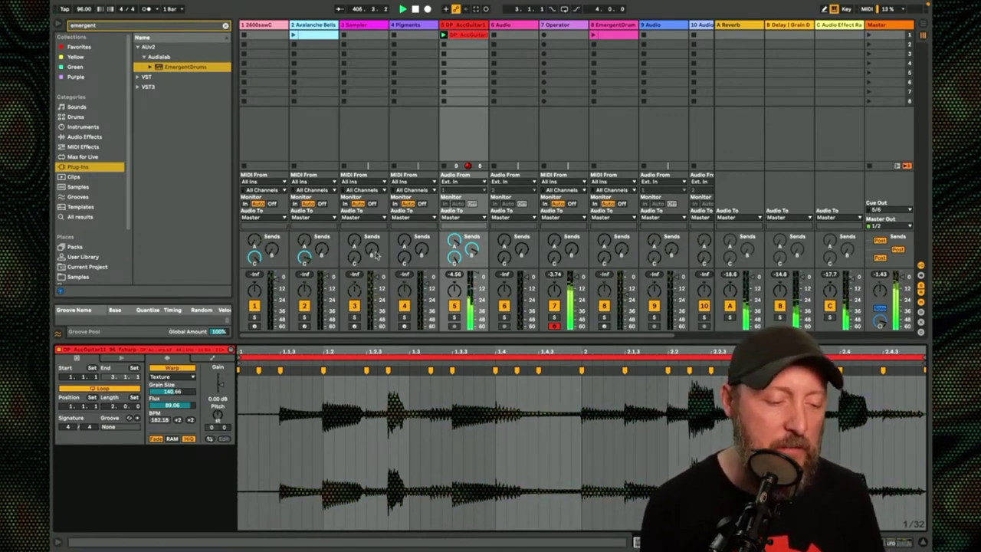
{"action": "left_click", "coordinate": [462, 28]}
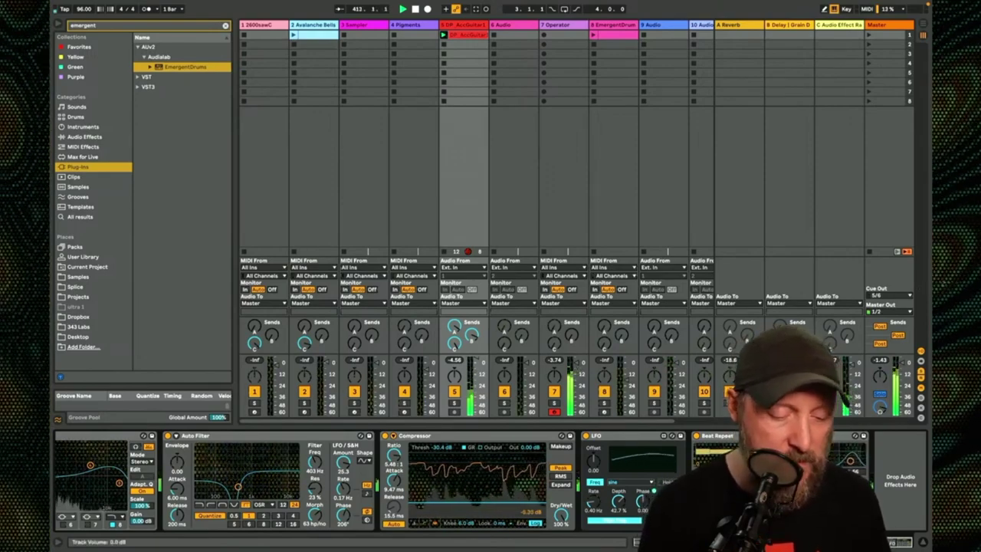
{"action": "left_click", "coordinate": [560, 31]}
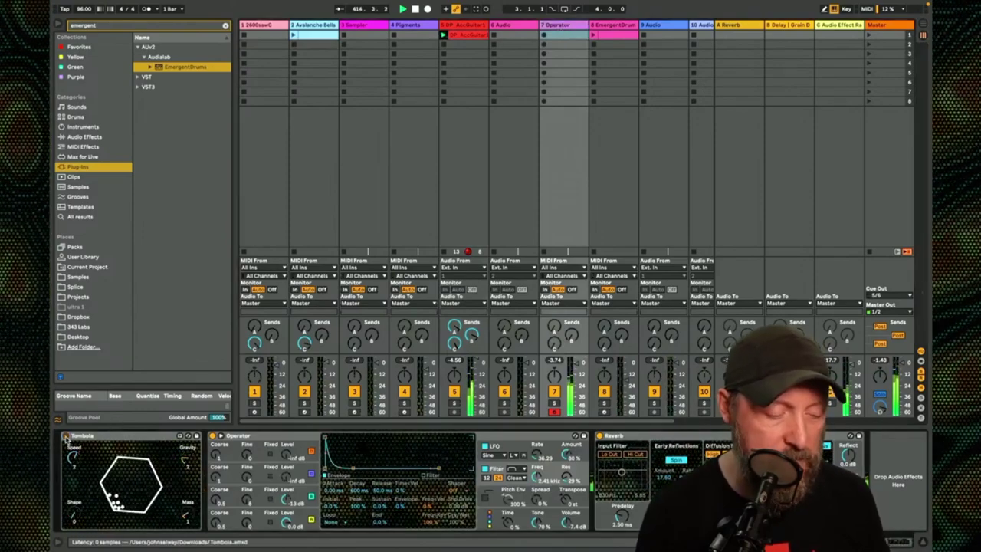
{"action": "left_click", "coordinate": [461, 28]}
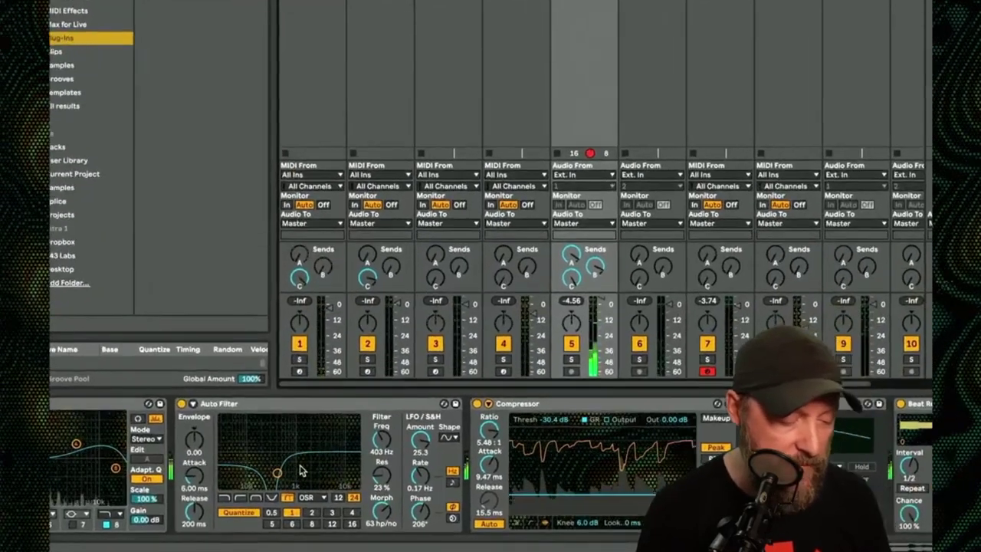
{"action": "scroll", "coordinate": [300, 469], "scroll_direction": "up", "scroll_amount": 3}
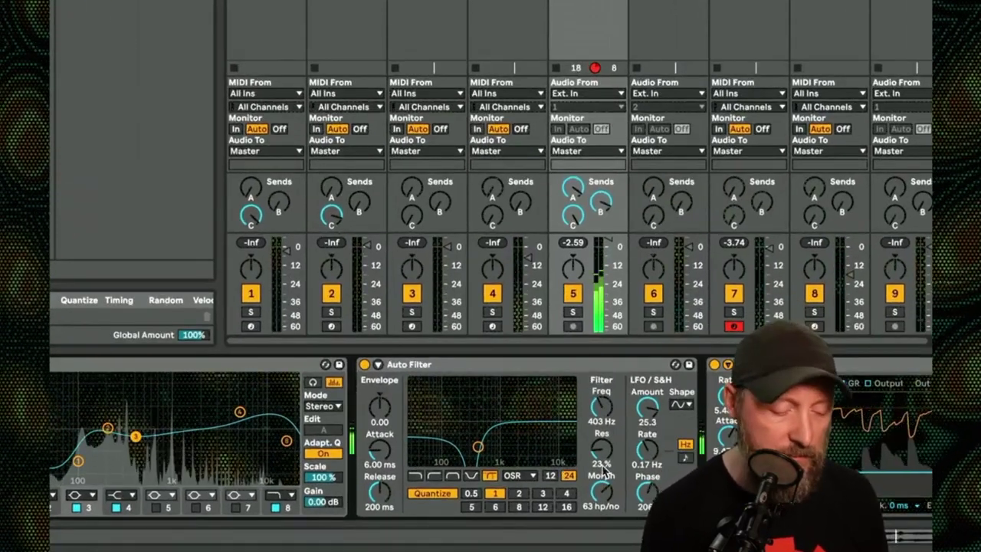
Set Auto Filter resonance to 45% and Compressor ratio to 6.63, then scroll the chain right
{"action": "mouse_move", "coordinate": [603, 448]}
{"action": "left_mouse_down"}
{"action": "mouse_move", "coordinate": [604, 417]}
{"action": "mouse_move", "coordinate": [602, 453]}
{"action": "left_mouse_up"}
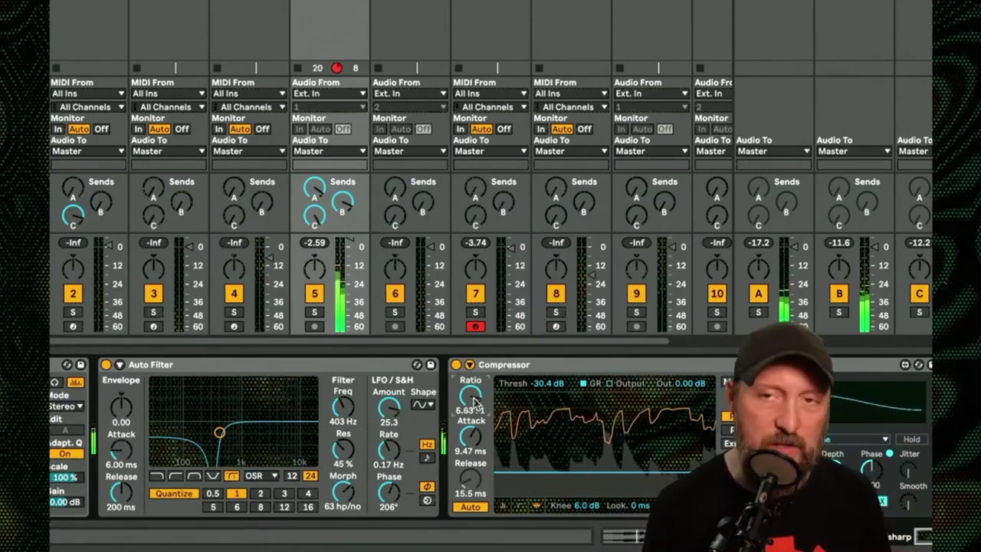
{"action": "left_click_drag", "start_coordinate": [475, 402], "coordinate": [475, 398]}
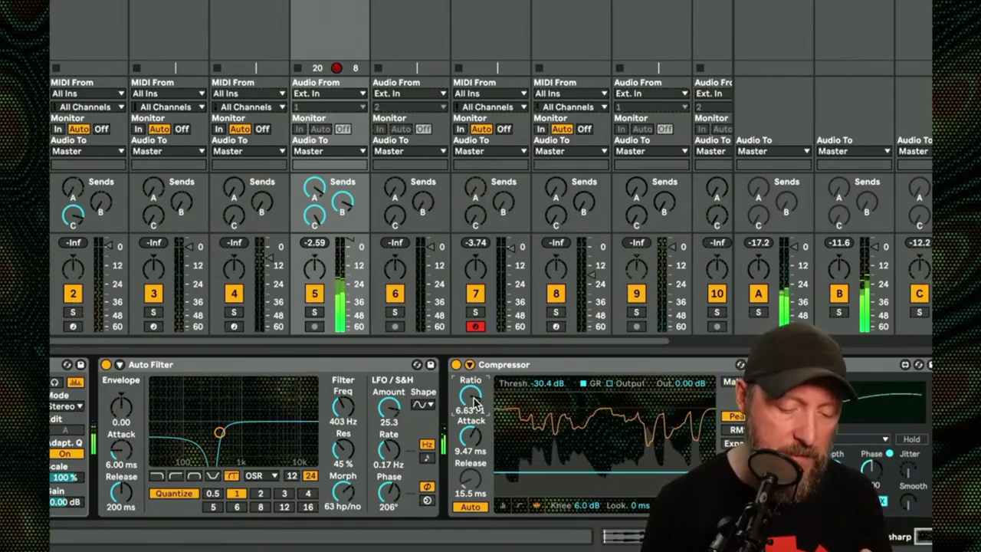
{"action": "scroll", "coordinate": [475, 402], "scroll_direction": "right", "scroll_amount": 5}
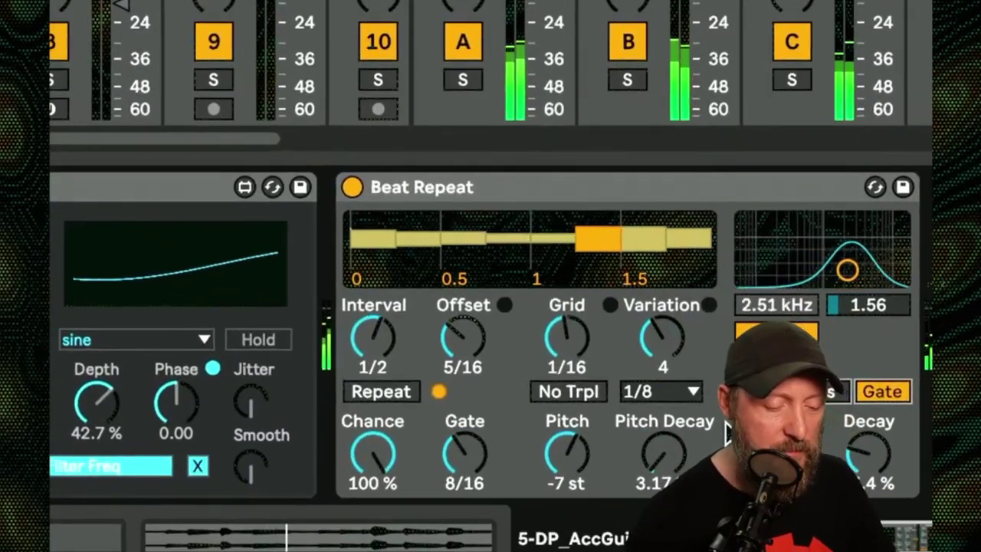
Set Beat Repeat's Offset to 4/16 and the LFO Rate to 0.04 Hz
{"action": "left_click_drag", "start_coordinate": [449, 334], "coordinate": [448, 345]}
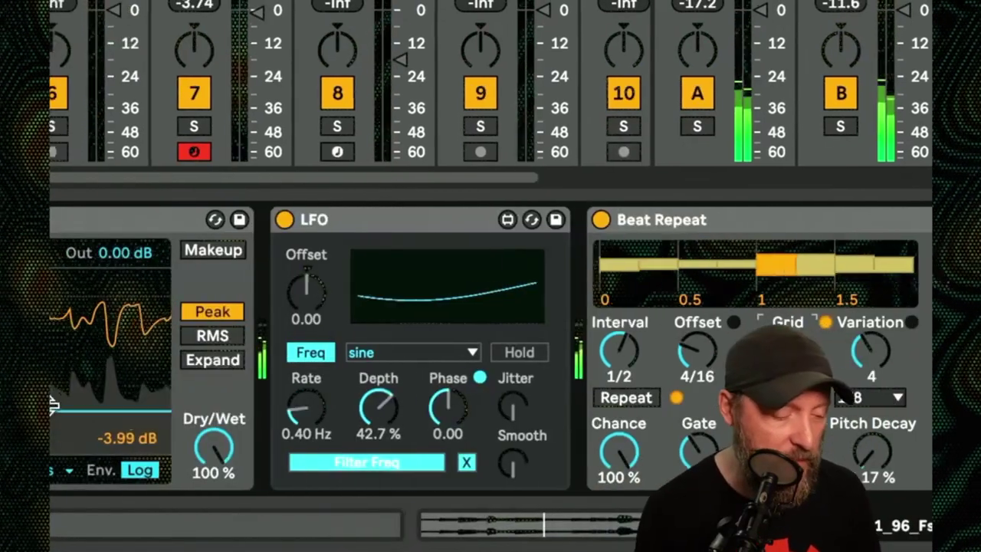
{"action": "left_click_drag", "start_coordinate": [296, 410], "coordinate": [296, 457]}
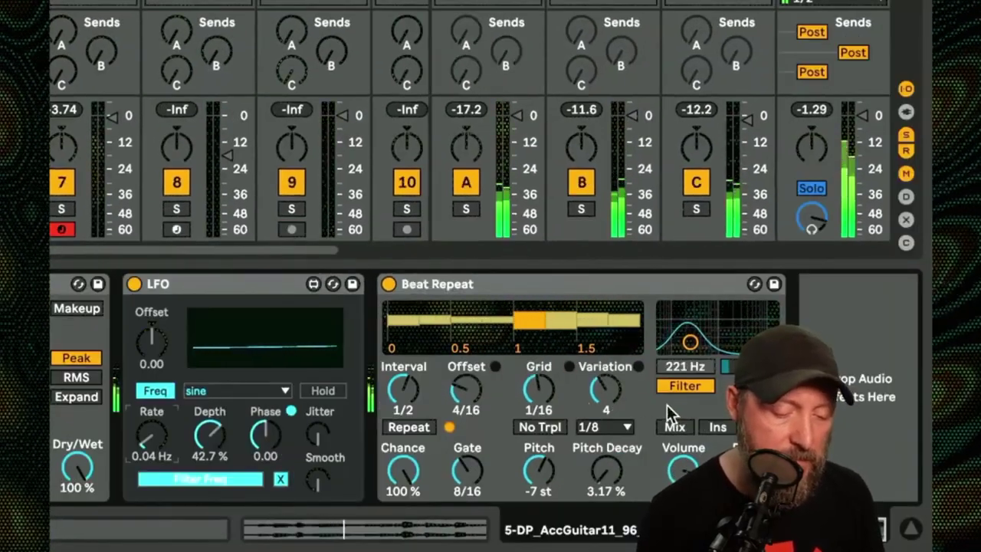
Turn on Beat Repeat's Ins mode for the guitar
{"action": "left_click", "coordinate": [715, 427]}
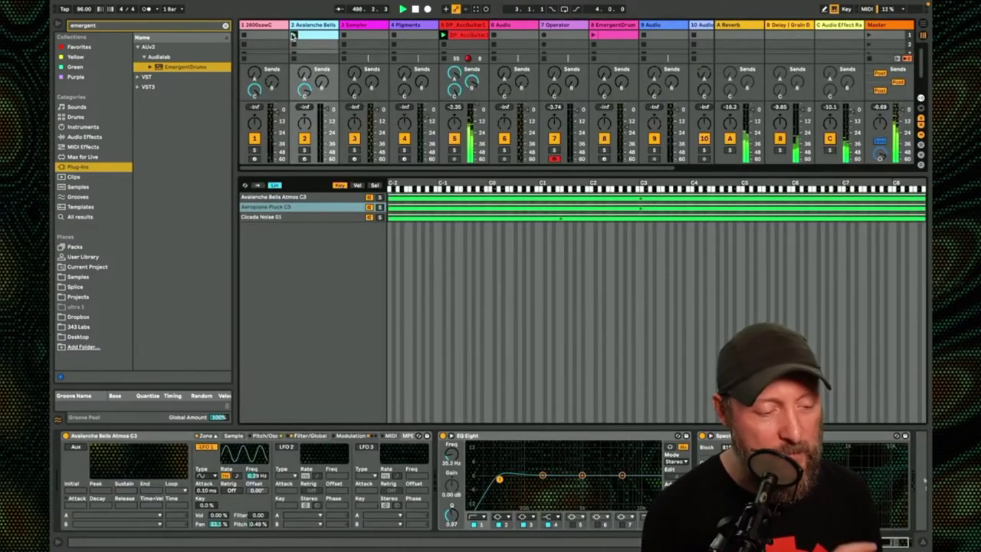
Create an empty MIDI clip in Avalanche Bells' first slot and view the Sampler's sample settings
{"action": "double_click", "coordinate": [291, 36]}
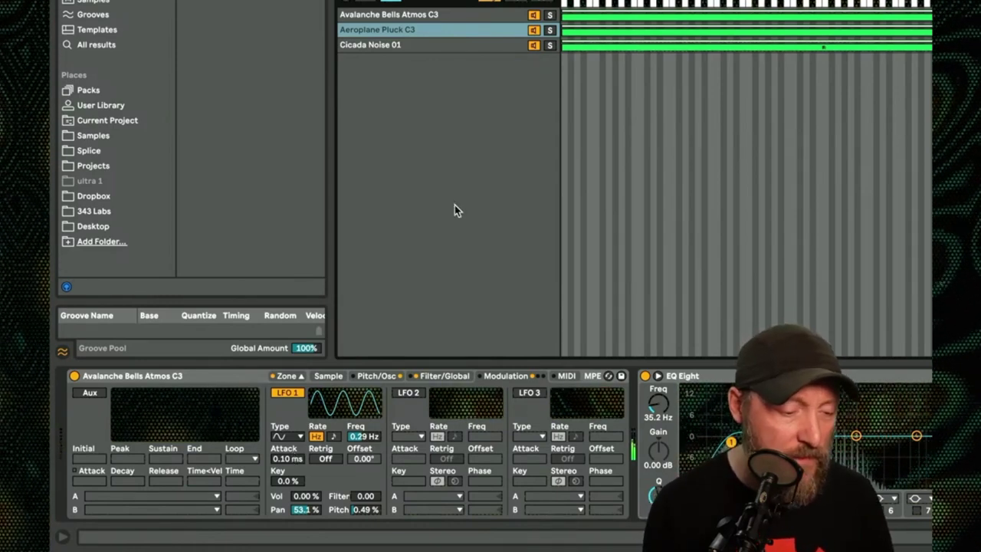
{"action": "left_click", "coordinate": [334, 375]}
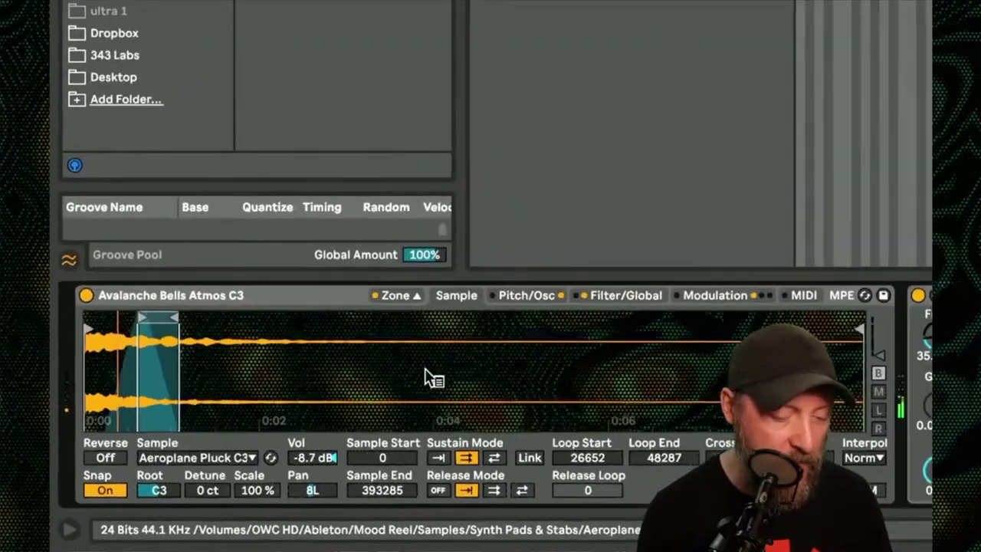
Open the bells Sampler's Pitch/Osc tab to view its sine oscillator envelope (5.53 s attack, 30 s decay)
{"action": "left_click", "coordinate": [516, 297]}
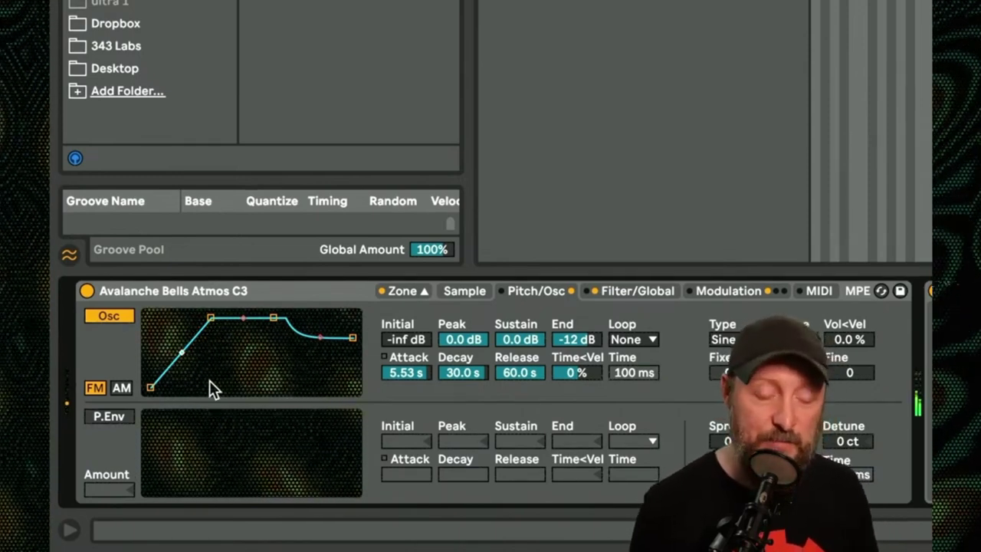
{"action": "left_click", "coordinate": [102, 316]}
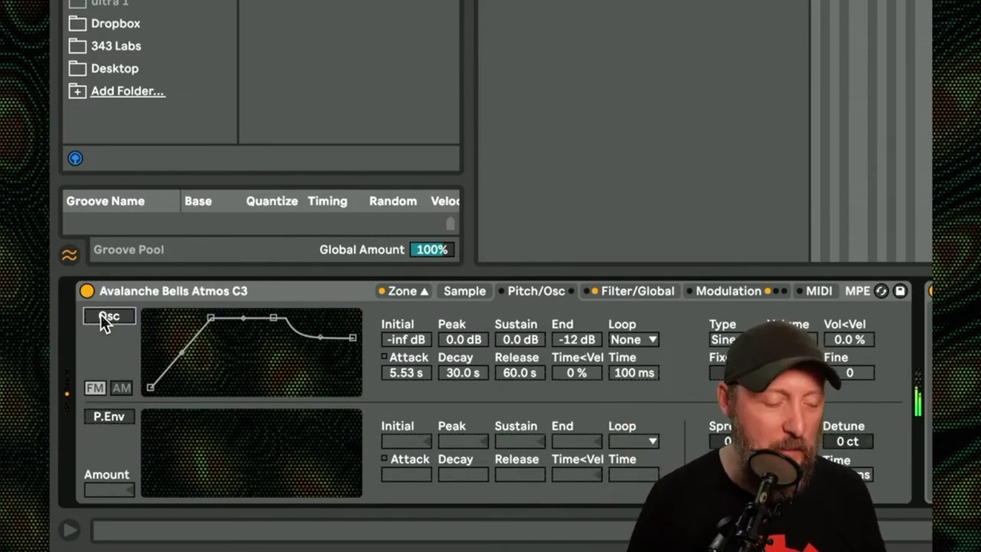
{"action": "left_click", "coordinate": [101, 317]}
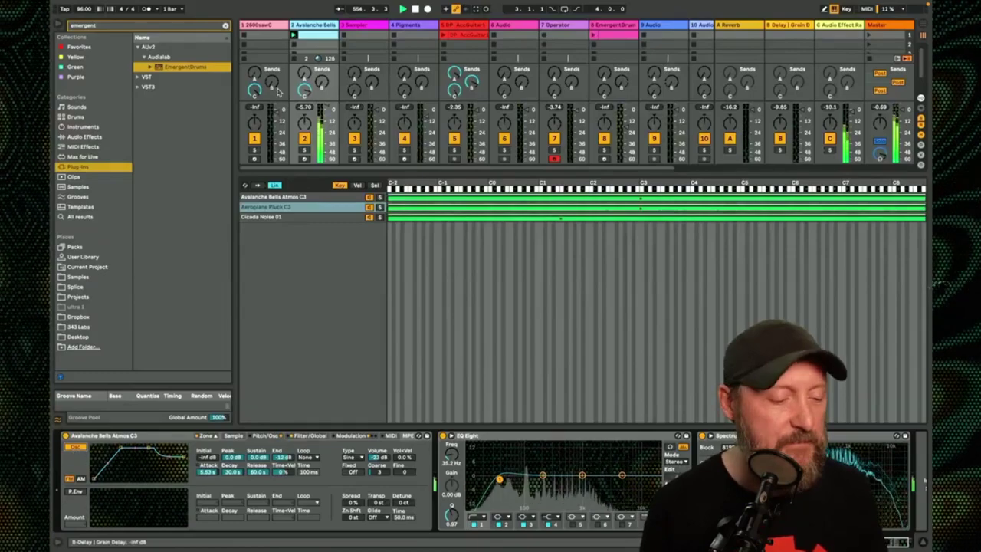
View track 5's chain, then select Operator track 7 to show Tombola and Operator
{"action": "left_click", "coordinate": [443, 38]}
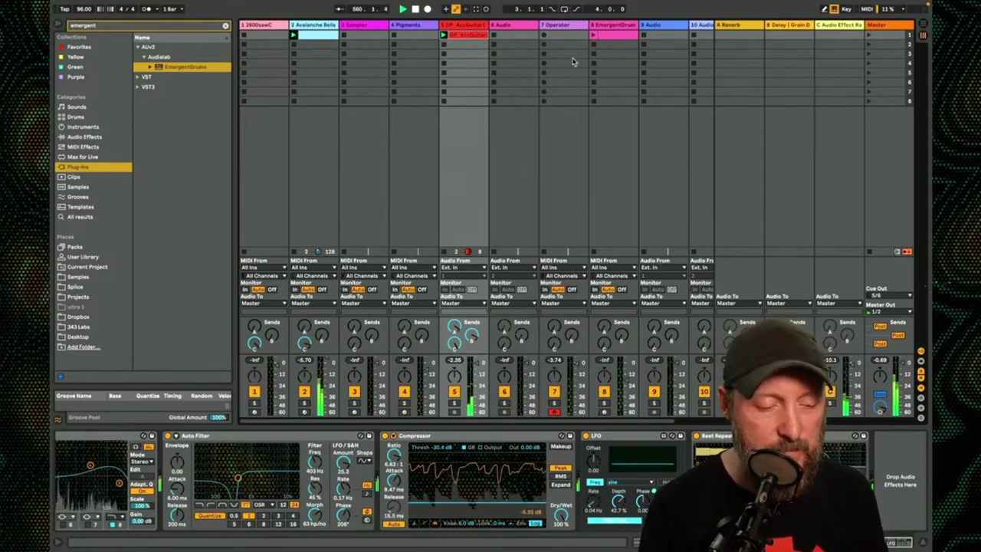
{"action": "left_click", "coordinate": [560, 28]}
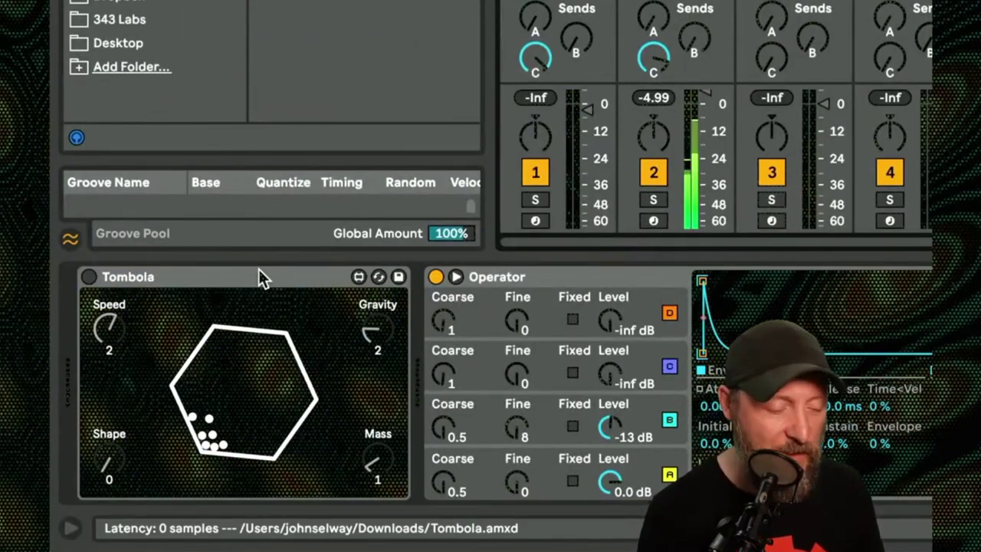
Activate Tombola, try Shape 5 and 4, then return Shape to the hexagon
{"action": "left_click", "coordinate": [90, 277]}
{"action": "left_click_drag", "start_coordinate": [99, 473], "coordinate": [100, 452]}
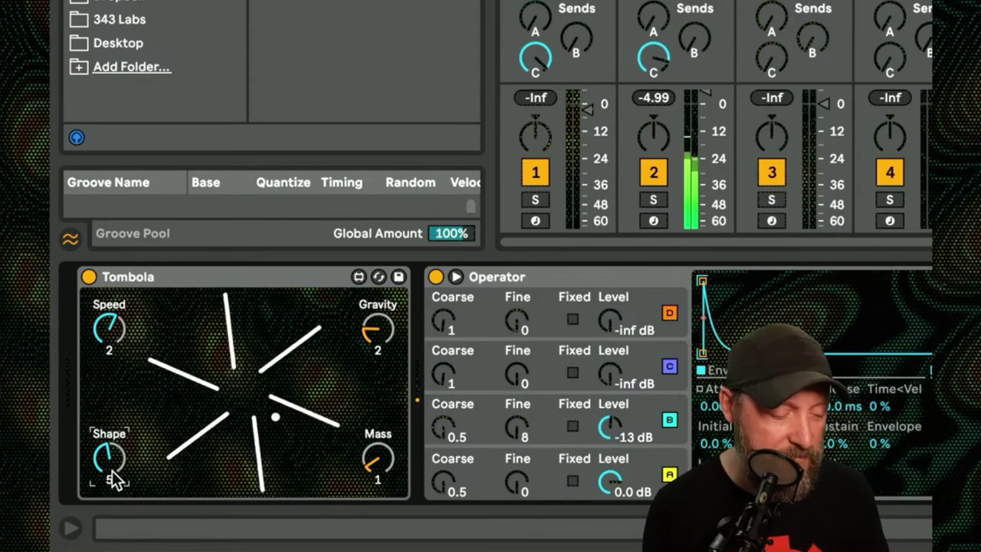
{"action": "left_click_drag", "start_coordinate": [114, 479], "coordinate": [114, 491]}
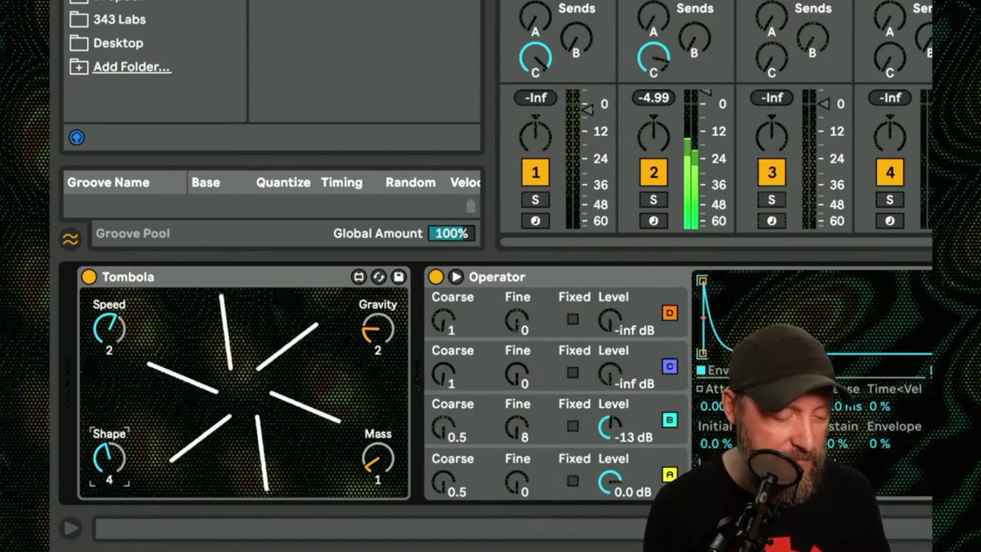
{"action": "left_click_drag", "start_coordinate": [113, 490], "coordinate": [109, 465]}
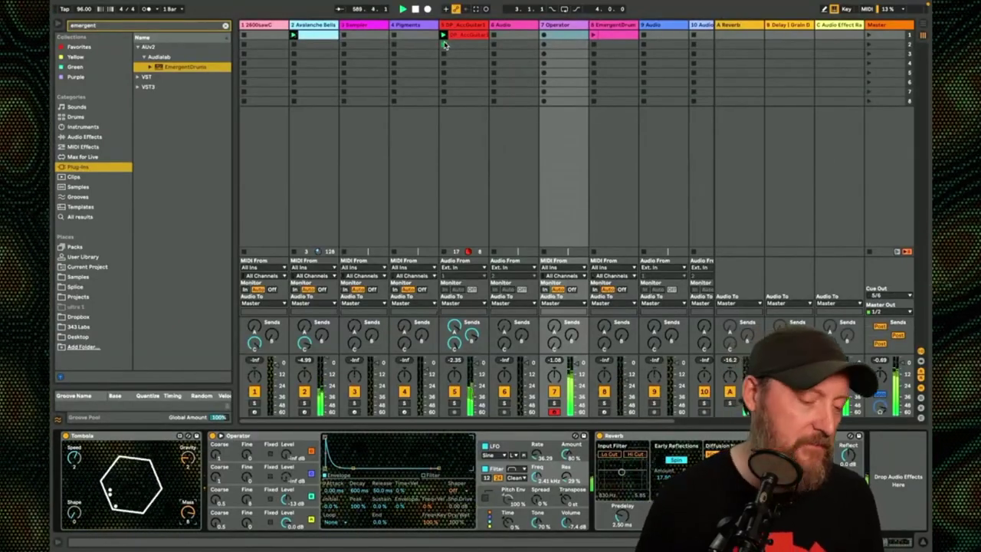
Record-arm track 1 (2600sawC) to show its sawtooth Simpler and 120 Hz Bass Mono
{"action": "left_click", "coordinate": [253, 412]}
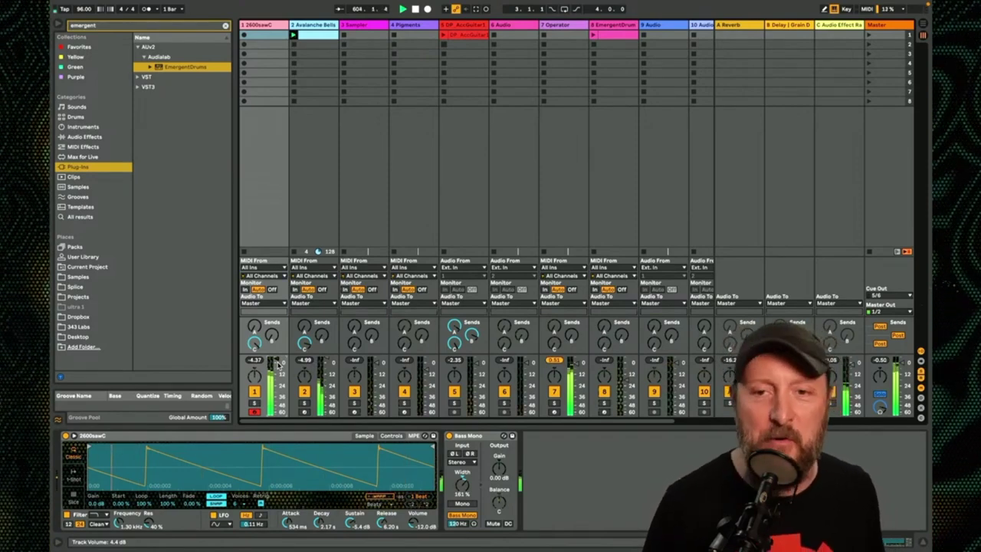
Select Operator track 7 to show its Tombola, Operator and Reverb chain again
{"action": "left_click", "coordinate": [567, 27]}
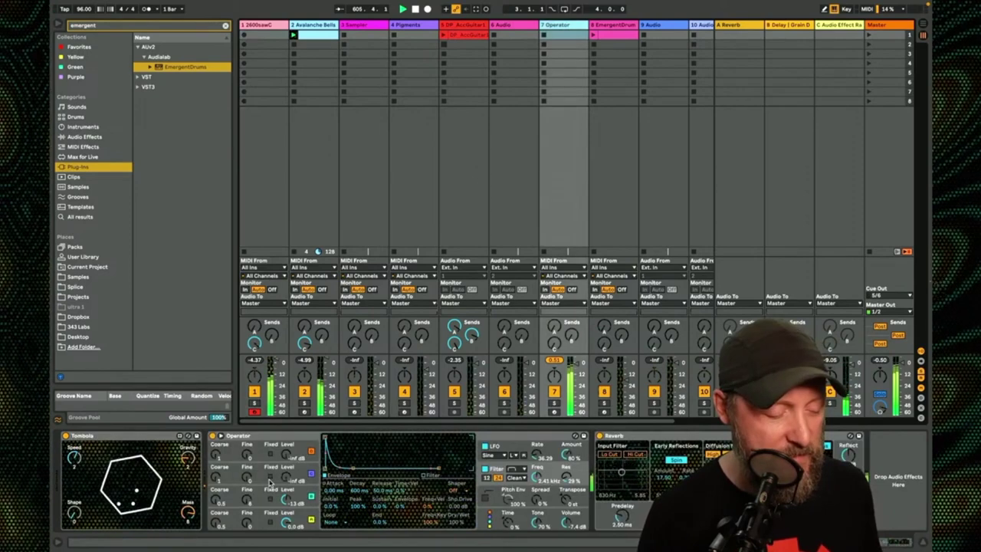